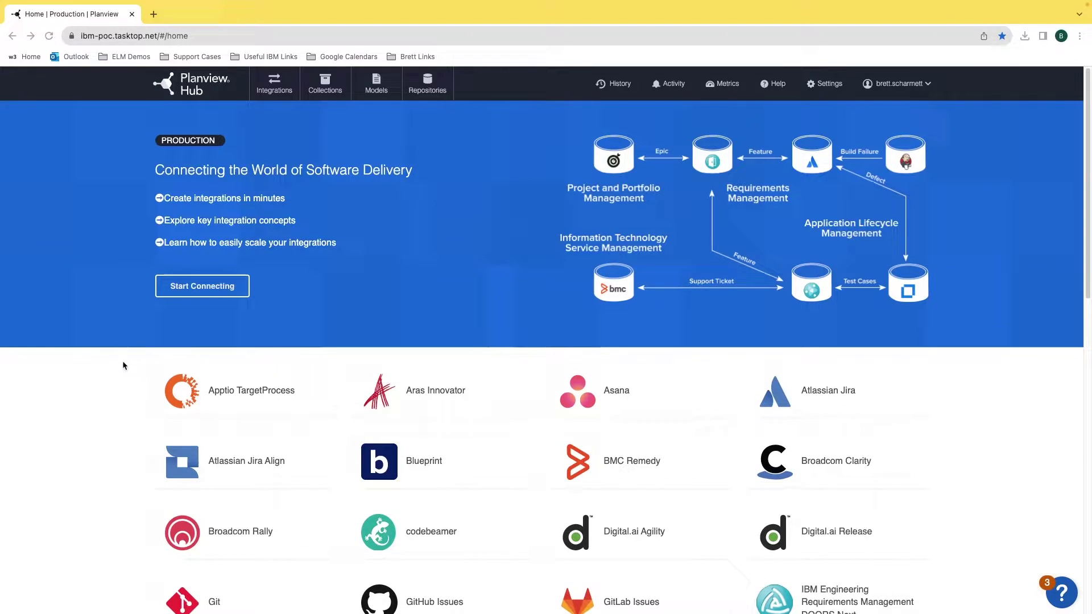
Go to Repositories to list the existing IBM DOORS Next and Atlassian Jira connections.
scroll(121, 362, "down", 3)
scroll(554, 349, "down", 5)
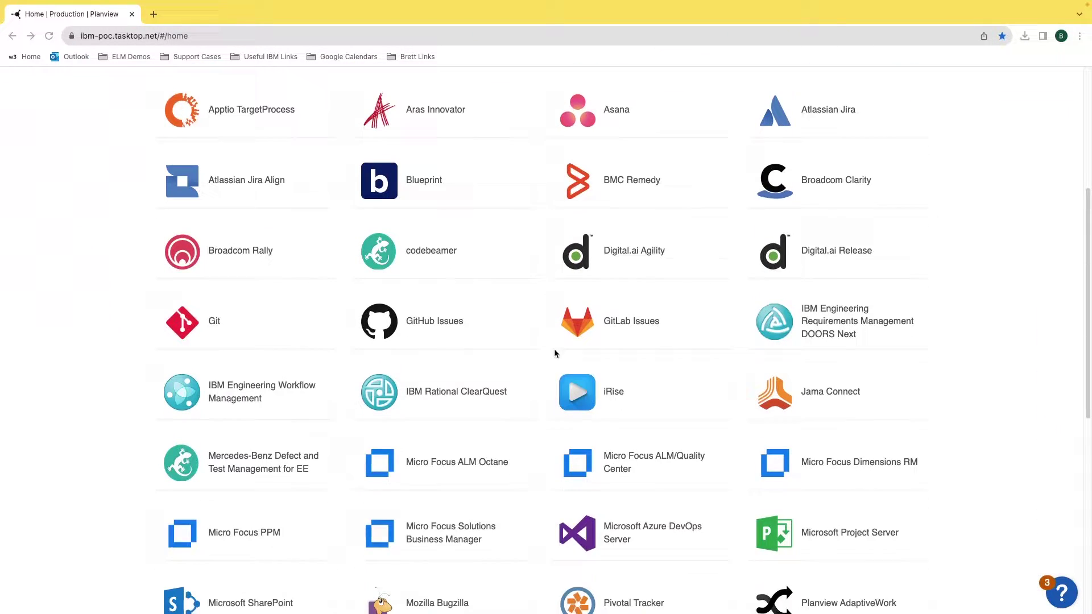
scroll(342, 330, "down", 6)
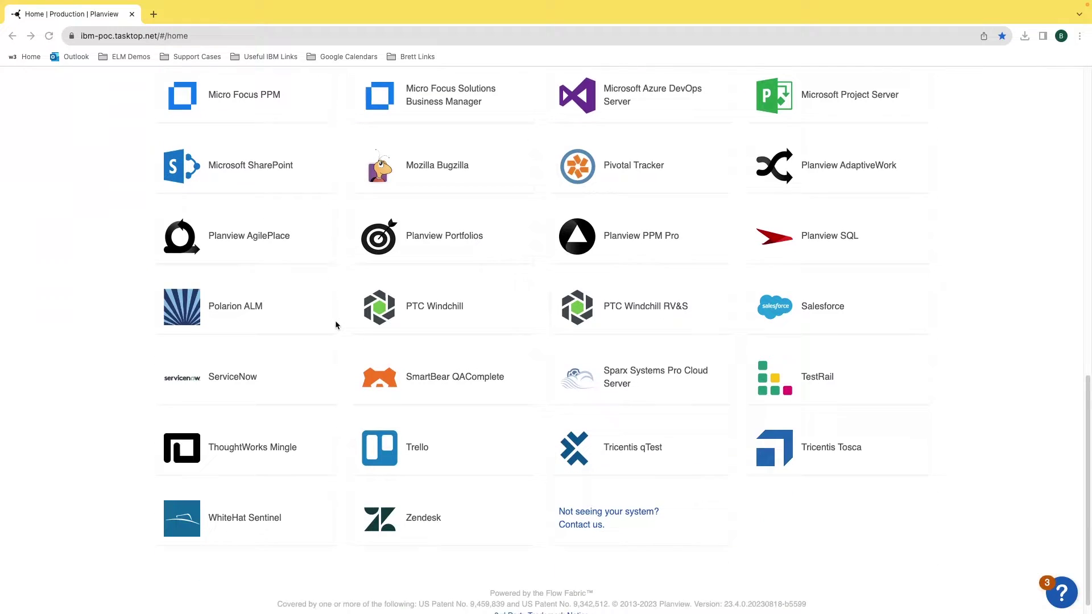
scroll(120, 280, "up", 5)
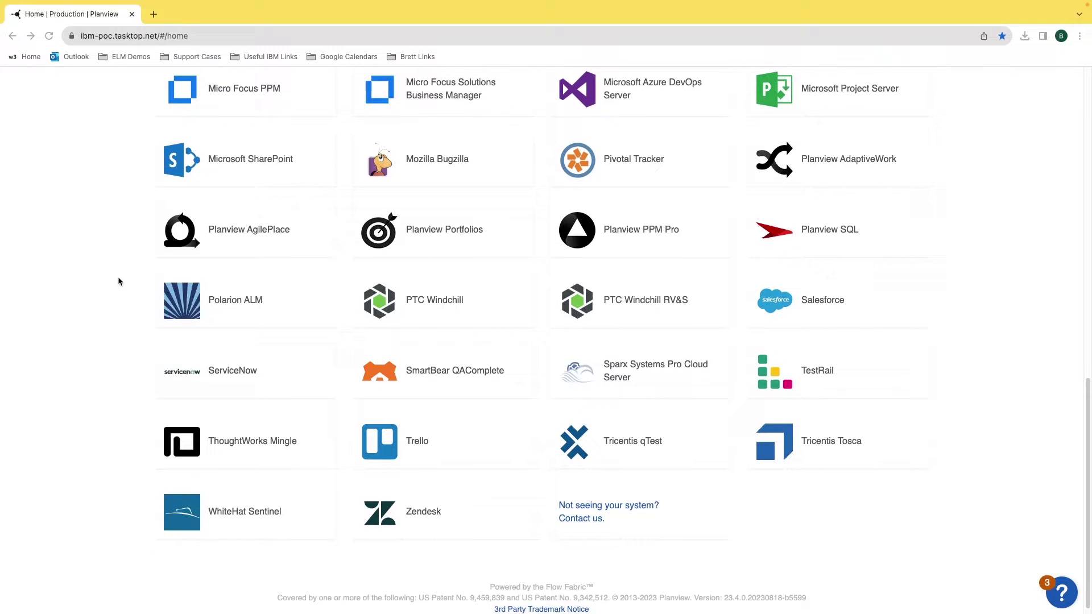
scroll(119, 278, "up", 6)
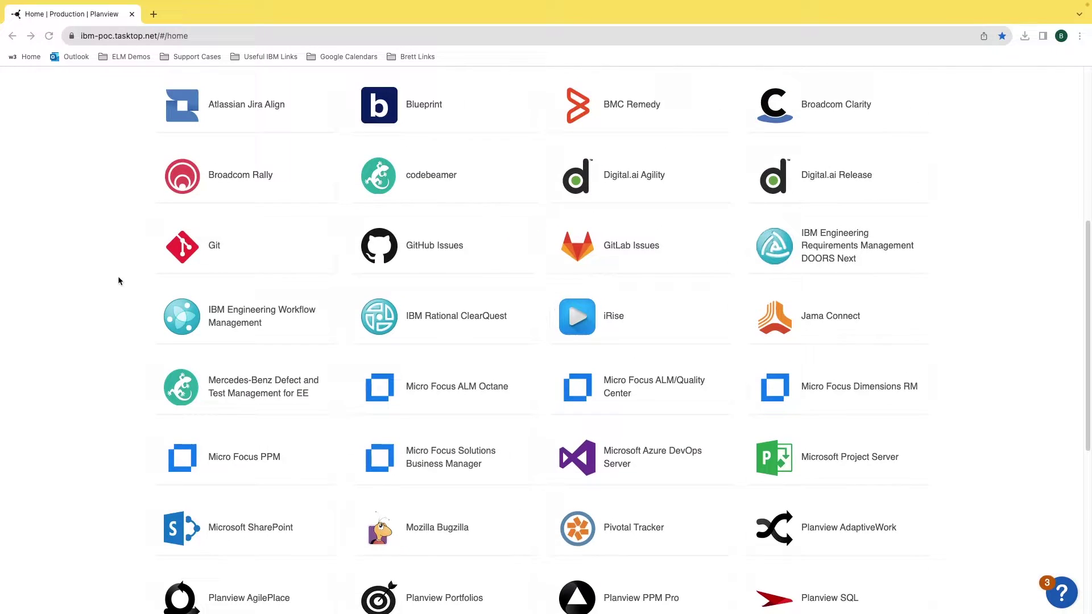
scroll(118, 279, "up", 3)
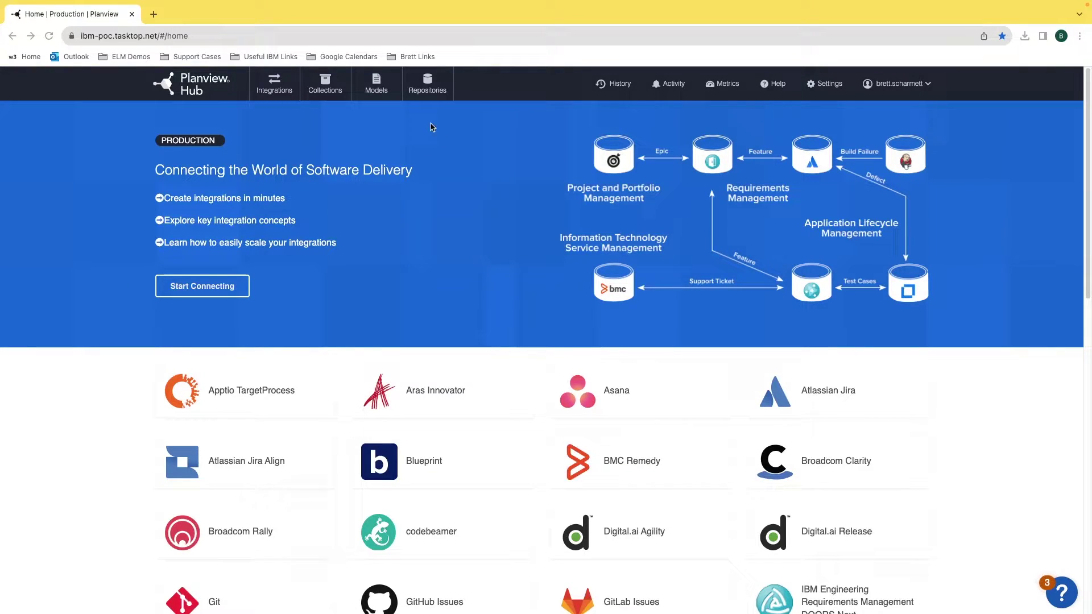
left_click(428, 91)
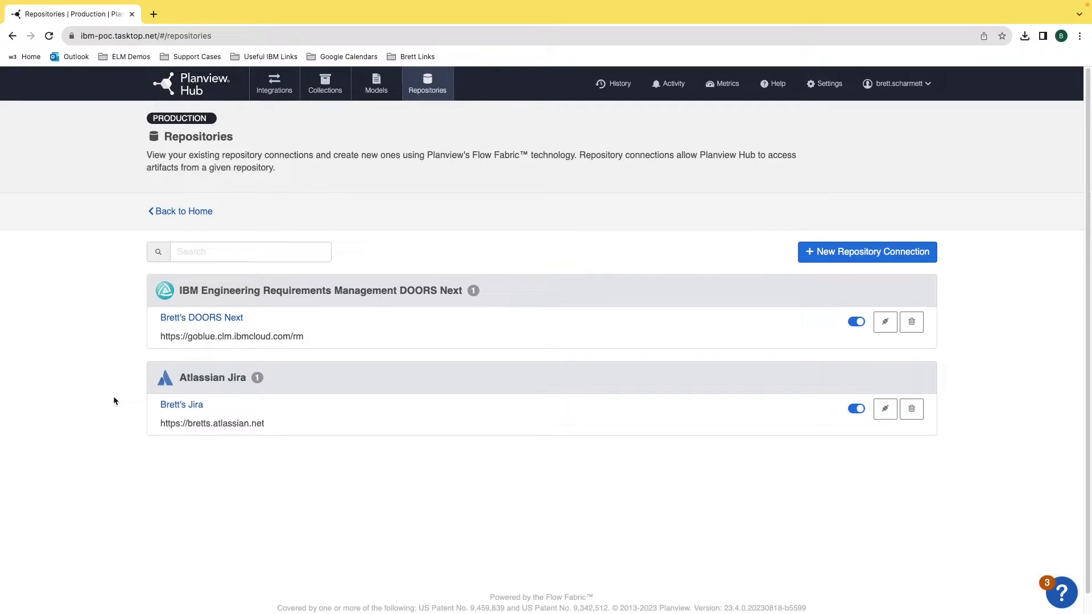
Start a new repository connection of type IBM Engineering Requirements Management DOORS Next.
left_click(821, 253)
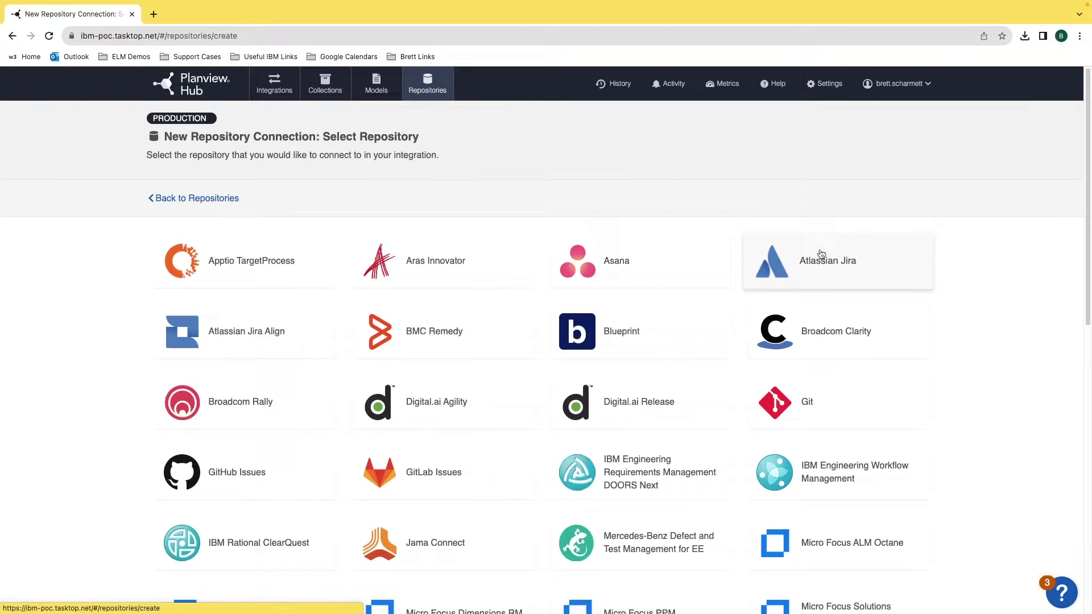
scroll(440, 482, "down", 1)
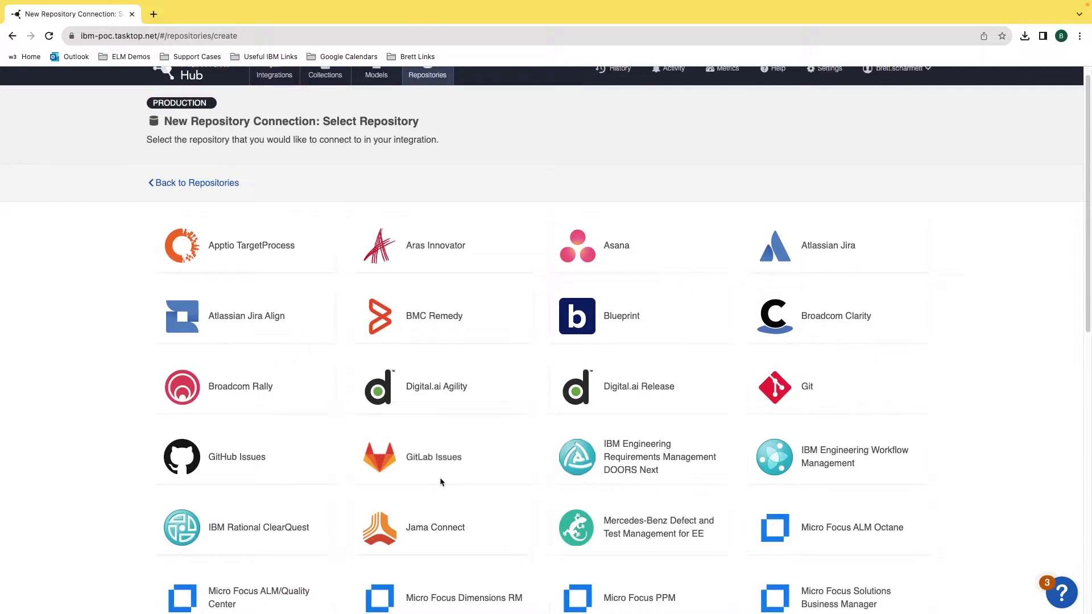
scroll(441, 483, "down", 3)
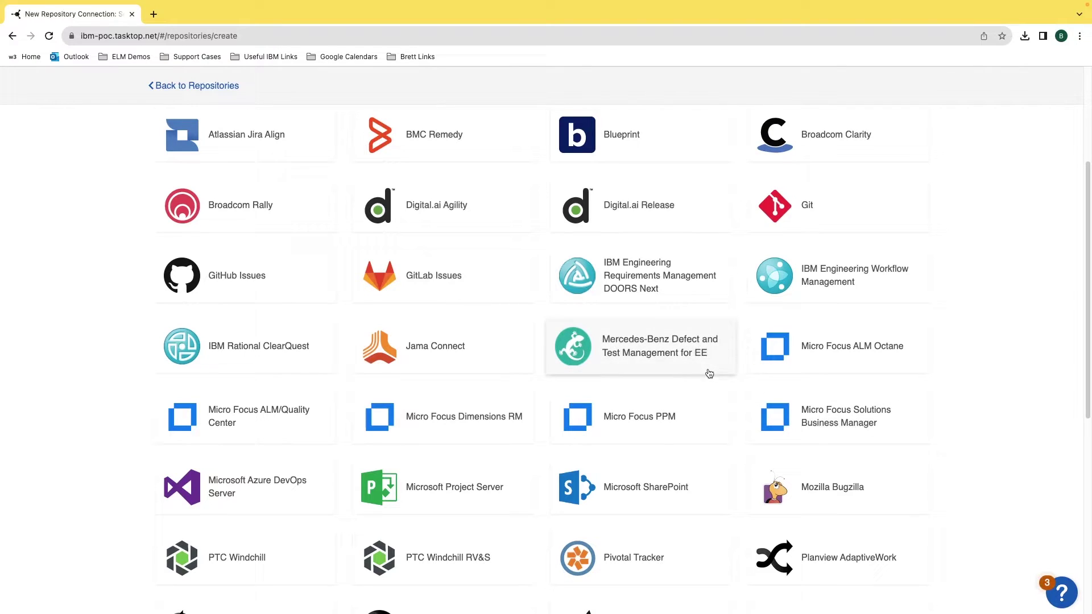
left_click(669, 287)
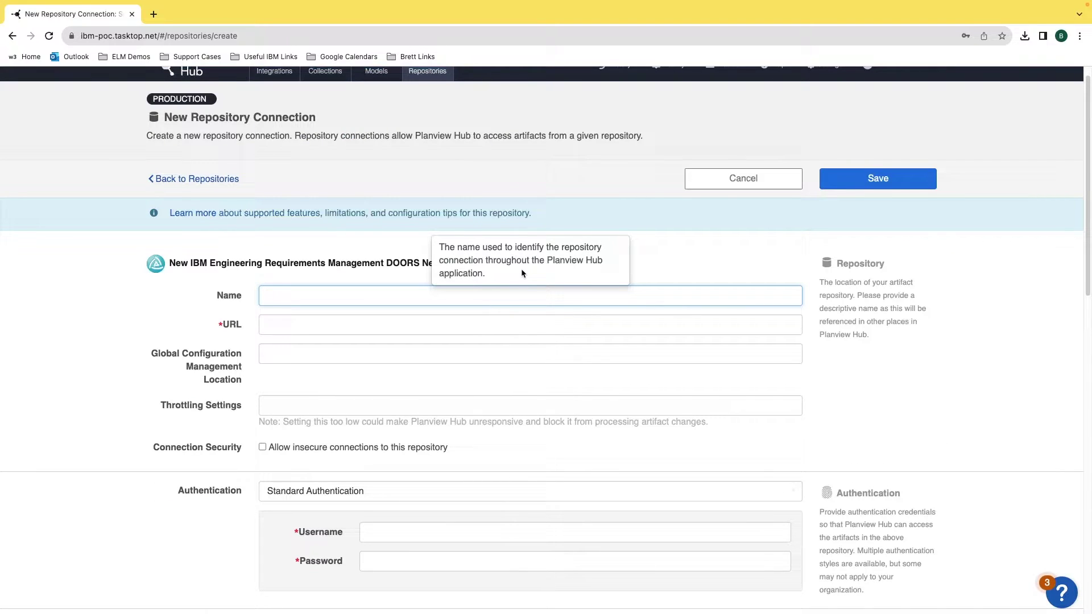
scroll(521, 270, "down", 2)
scroll(523, 270, "down", 4)
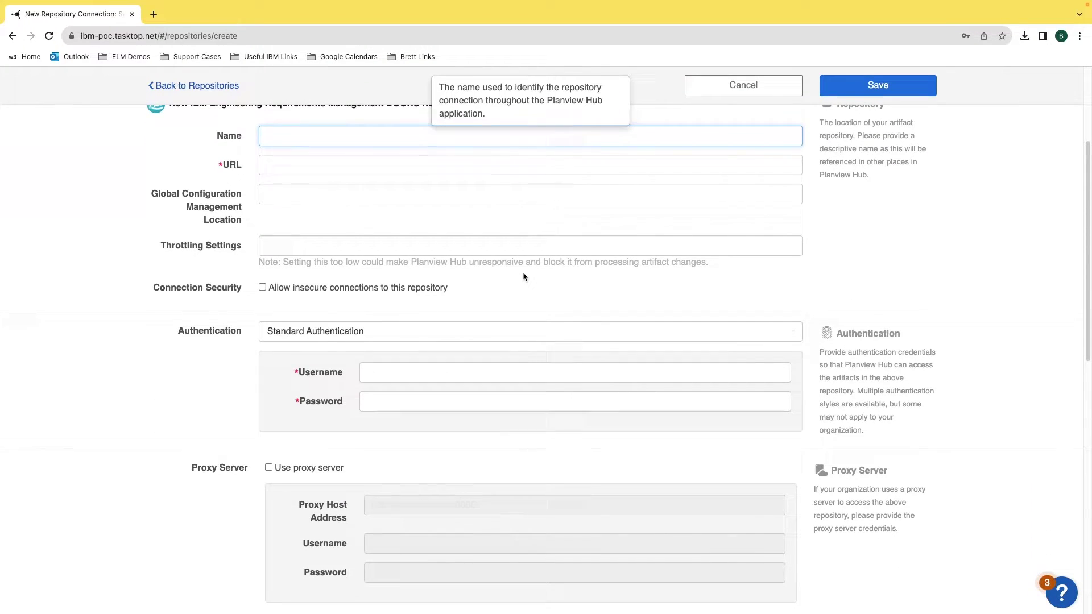
scroll(523, 274, "up", 1)
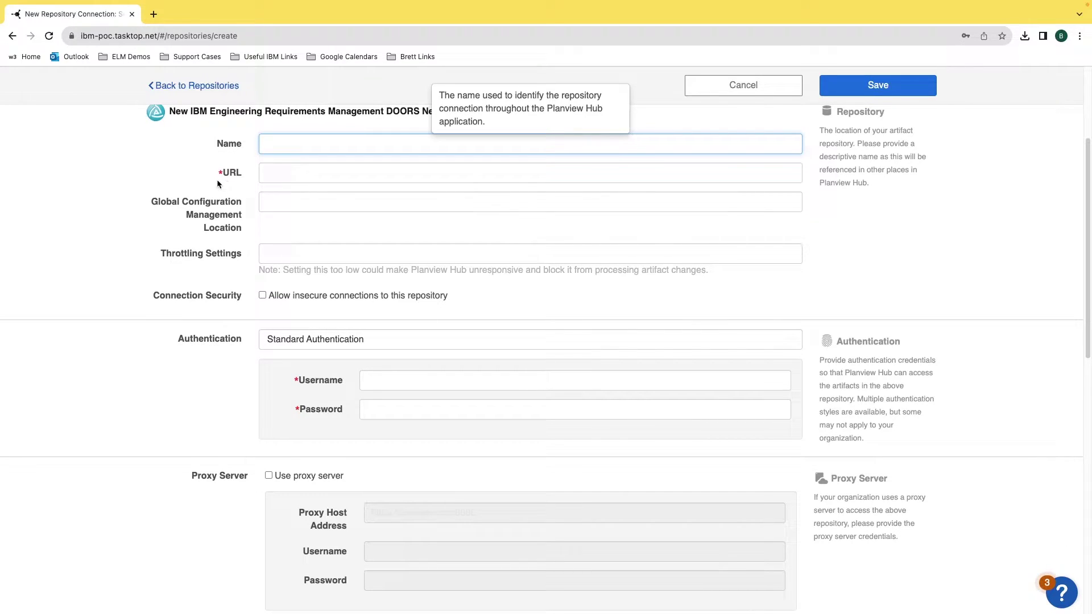
left_click(271, 176)
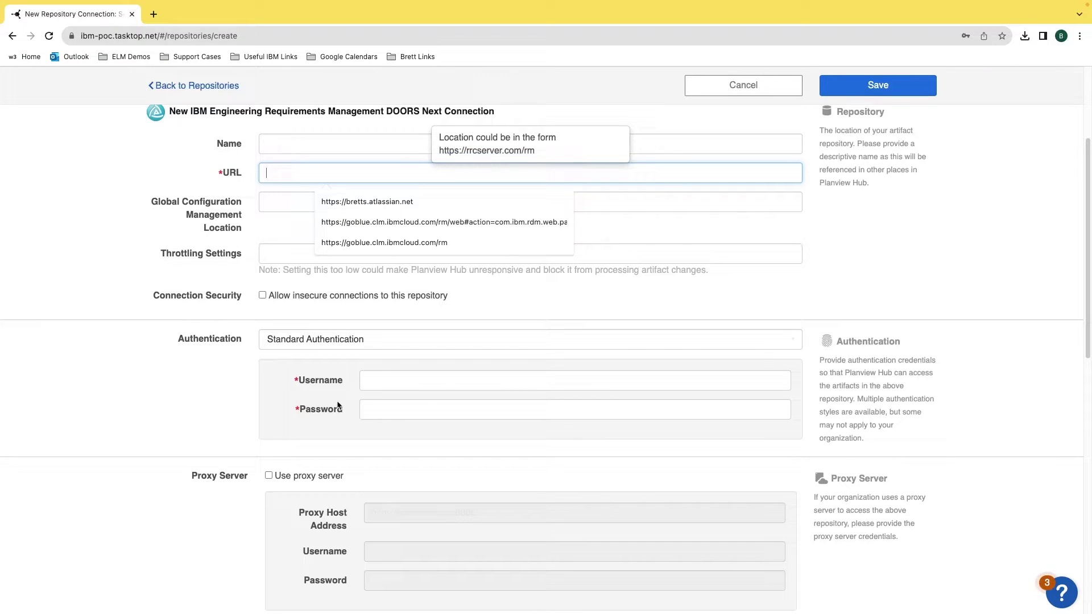
left_click(365, 339)
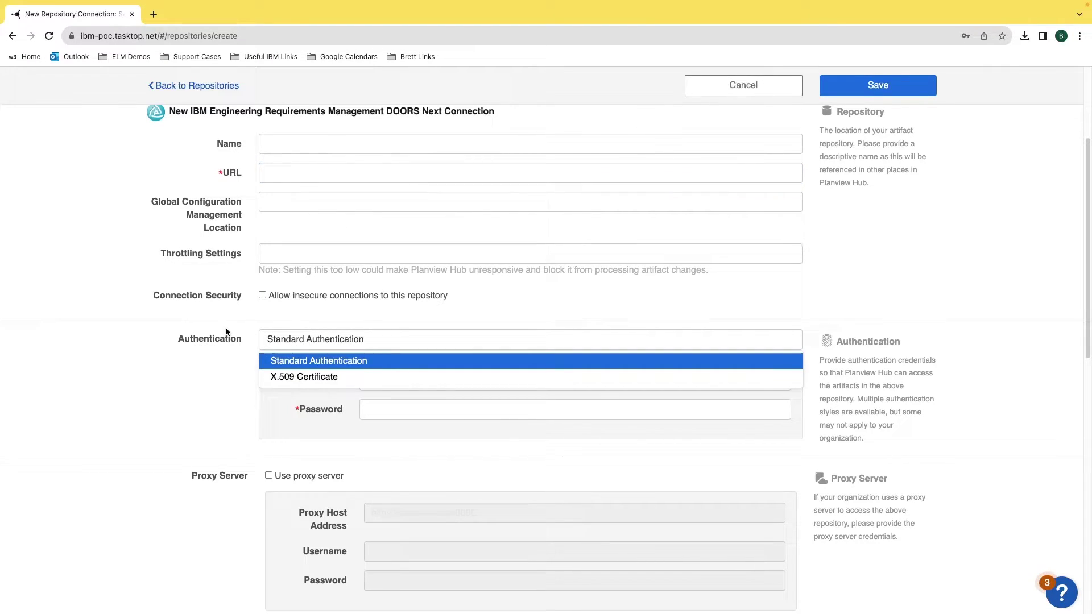
left_click(224, 361)
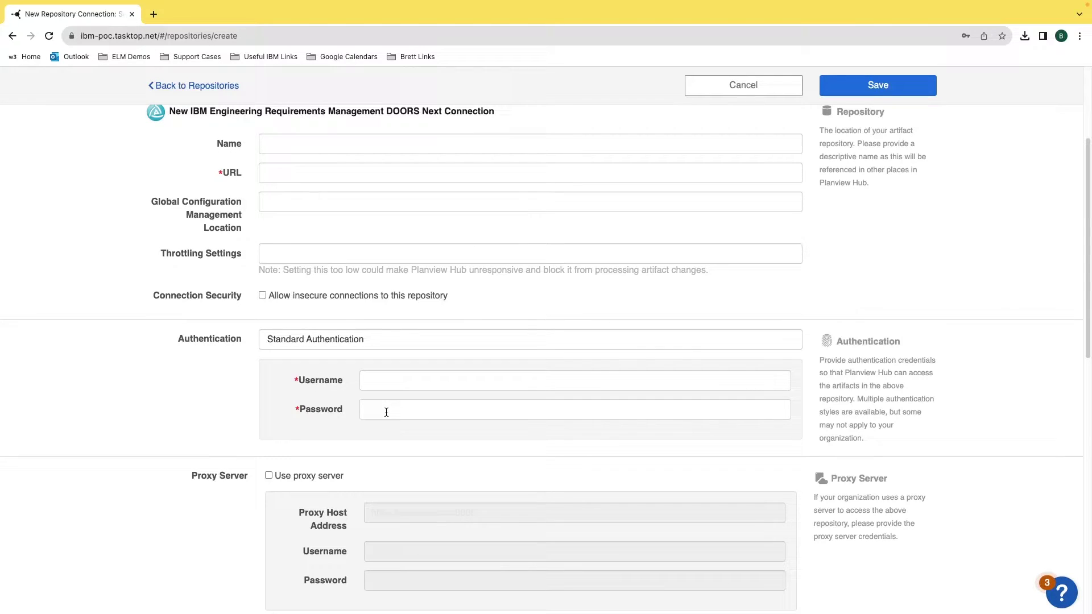
scroll(387, 412, "down", 5)
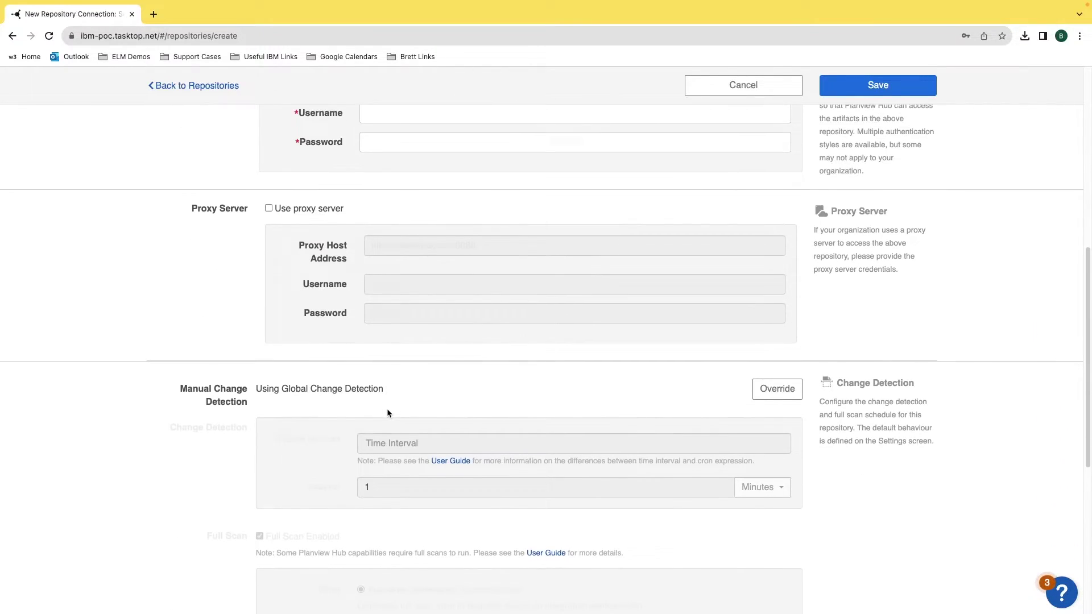
scroll(388, 407, "down", 2)
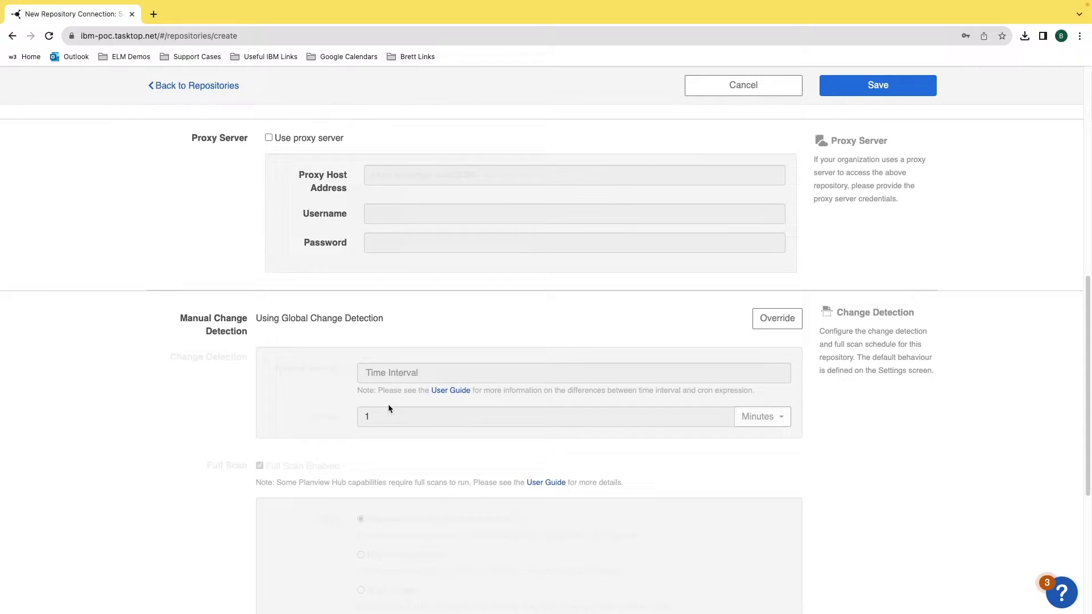
scroll(388, 409, "down", 5)
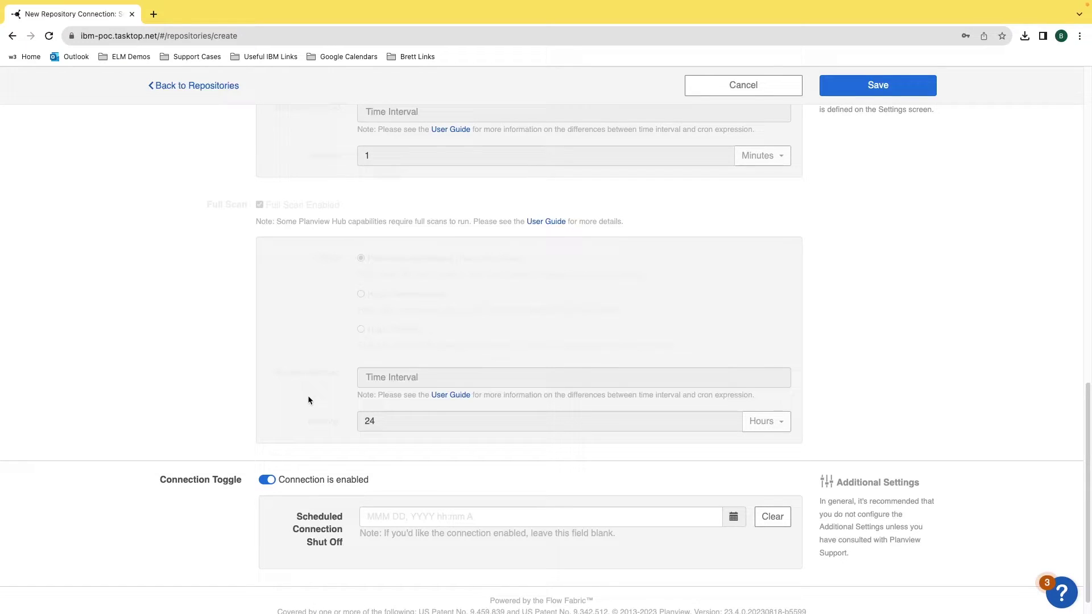
scroll(309, 400, "up", 2)
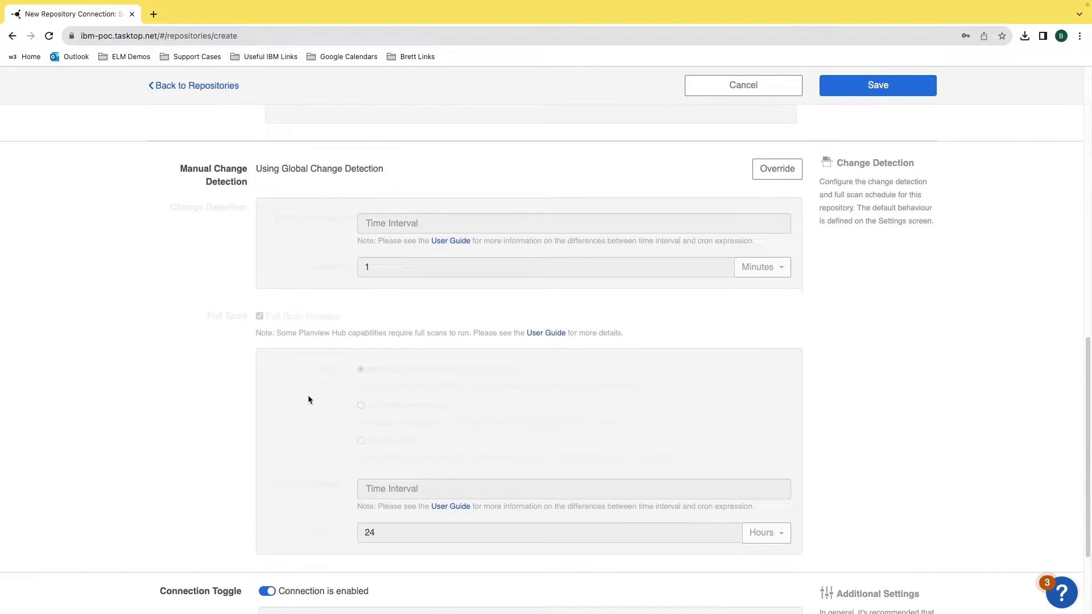
scroll(308, 395, "up", 8)
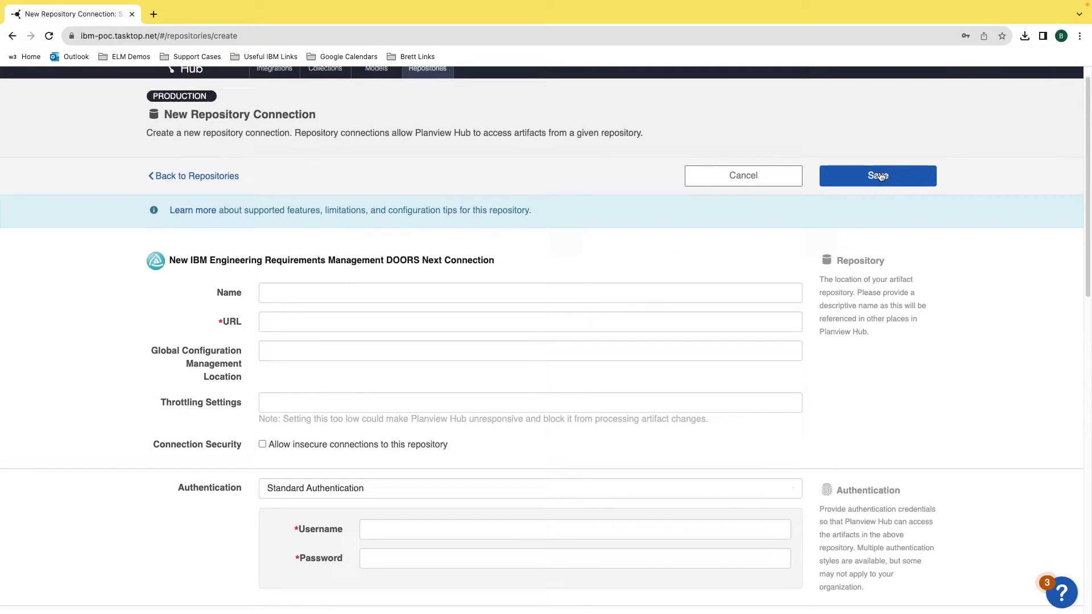
Cancel the unsaved DOORS Next connection form.
left_click(720, 181)
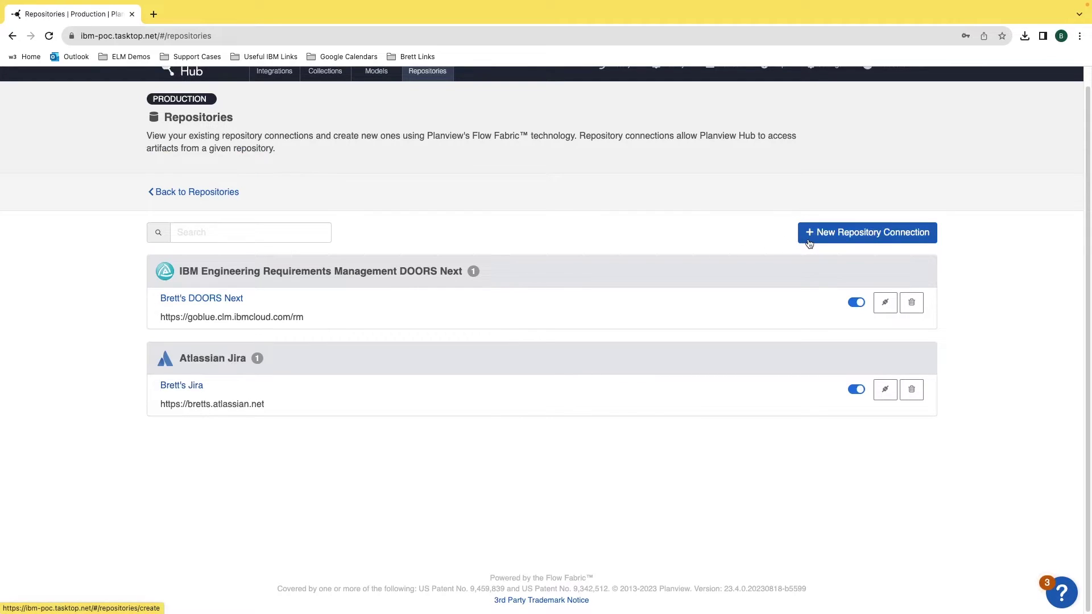
Review the Atlassian Jira connection's Authentication and Proxy Server settings, then finish with Done.
left_click(178, 385)
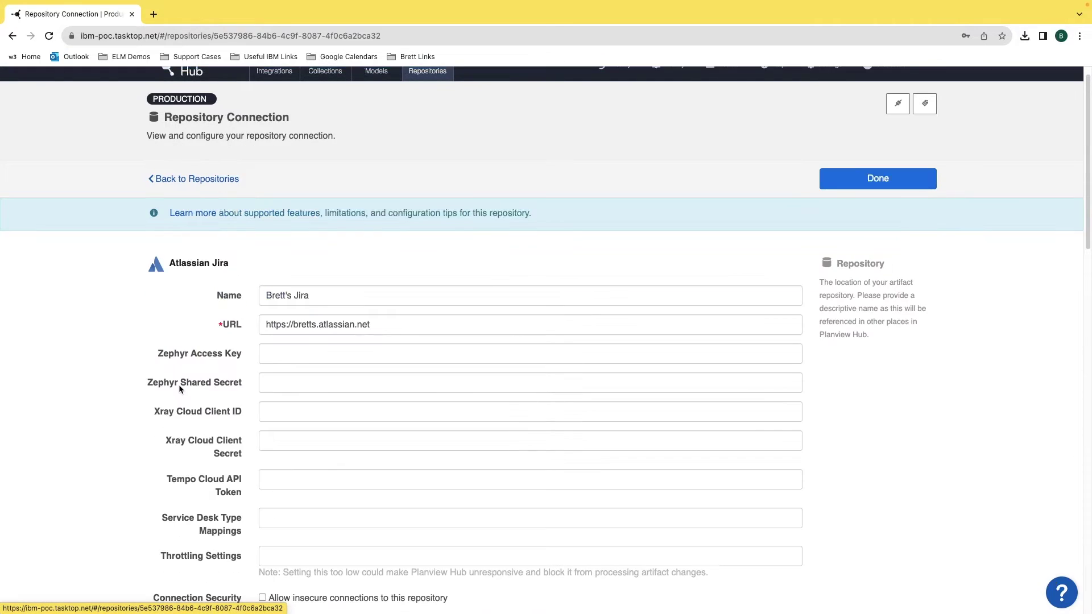
scroll(182, 366, "down", 5)
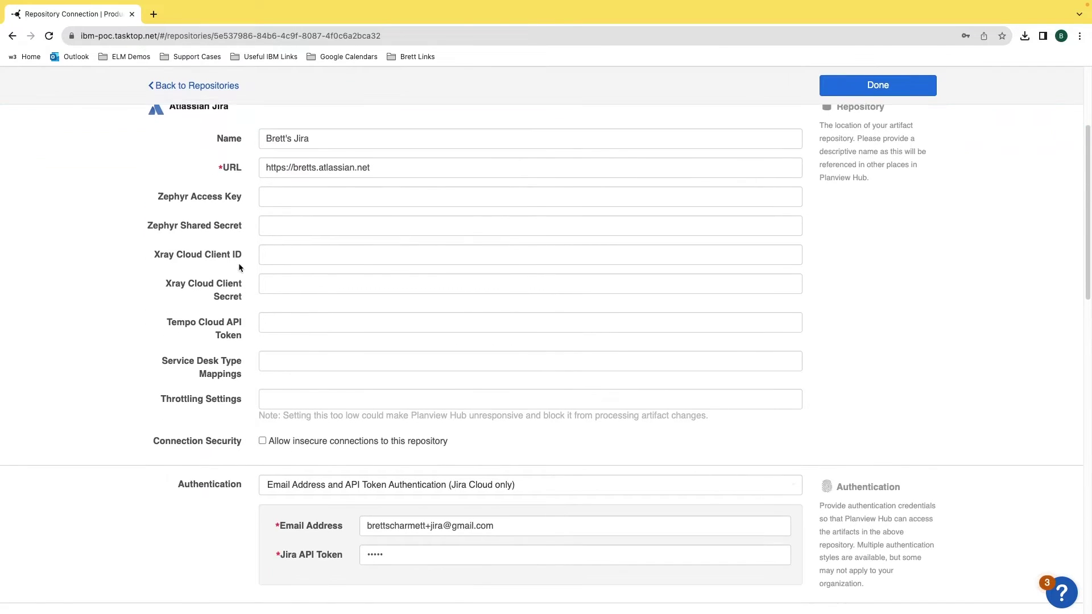
scroll(238, 267, "down", 5)
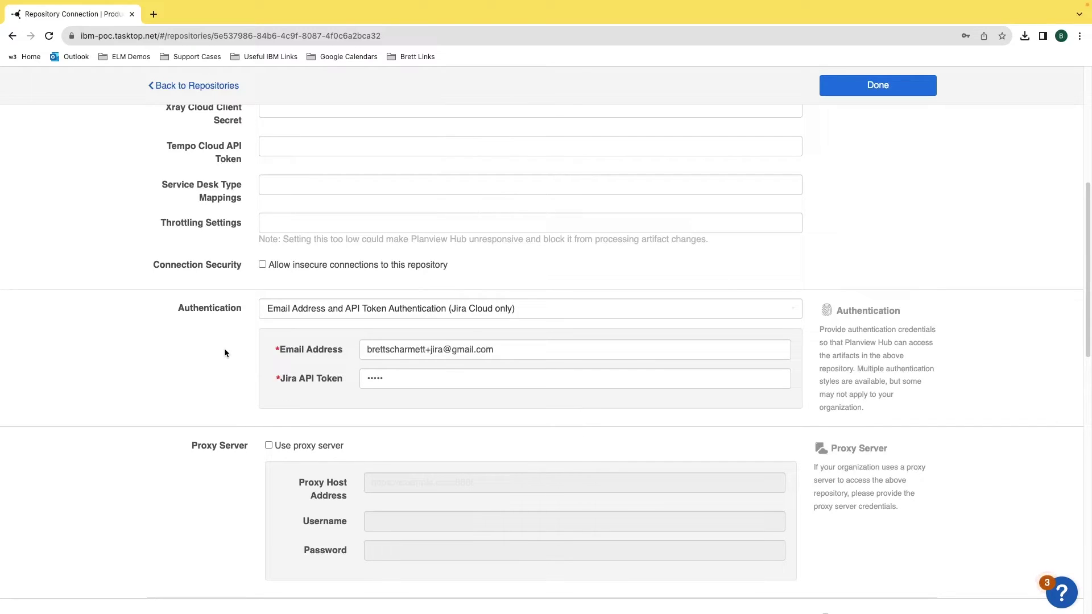
left_click(850, 92)
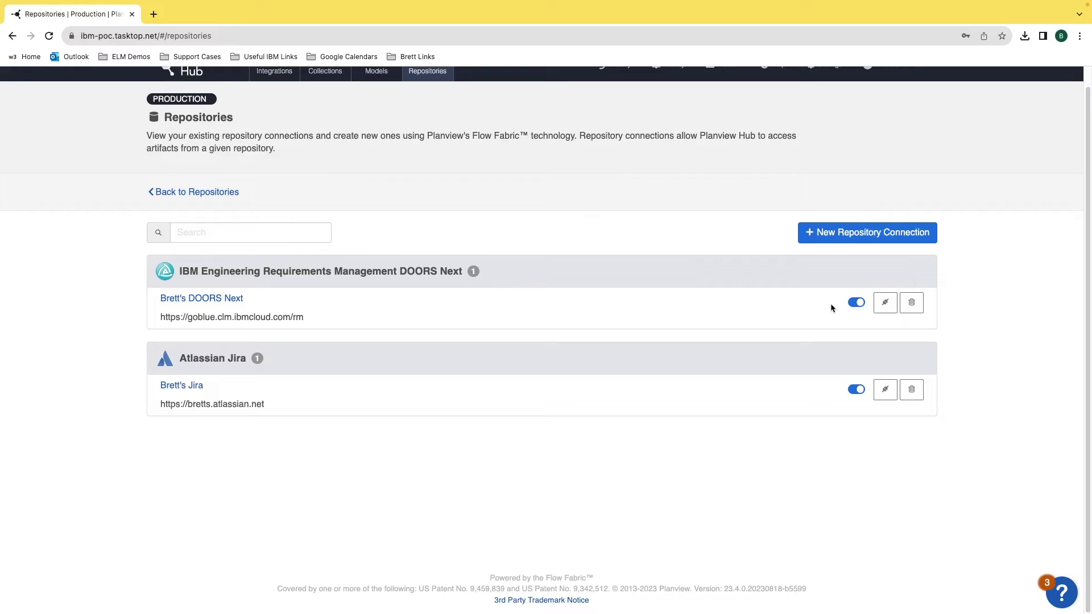
Turn the DOORS Next connection off, re-enable it, and run its connection test.
left_click(858, 303)
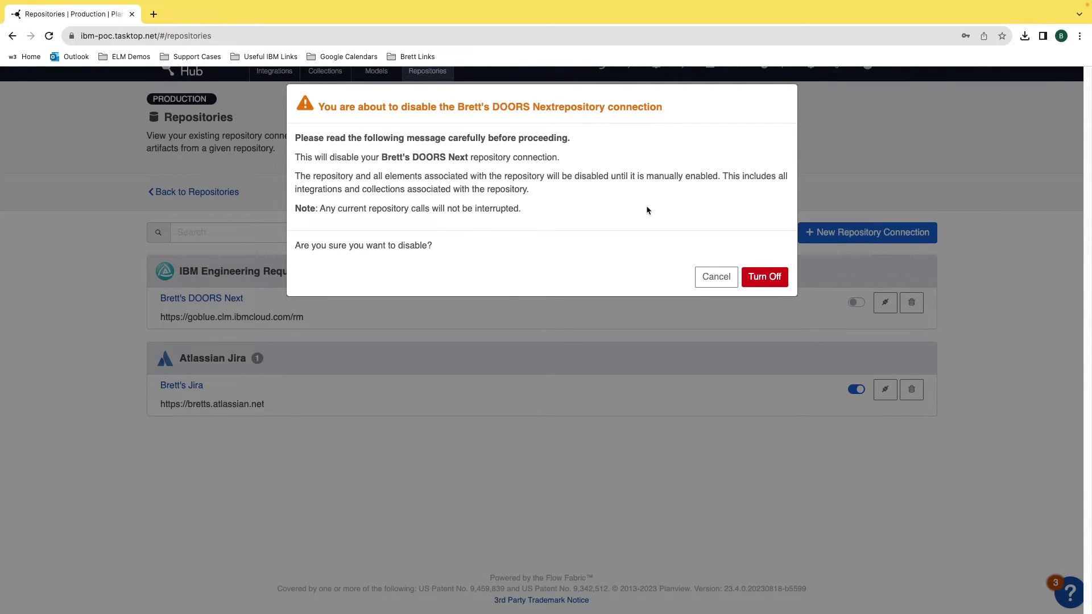
left_click(765, 277)
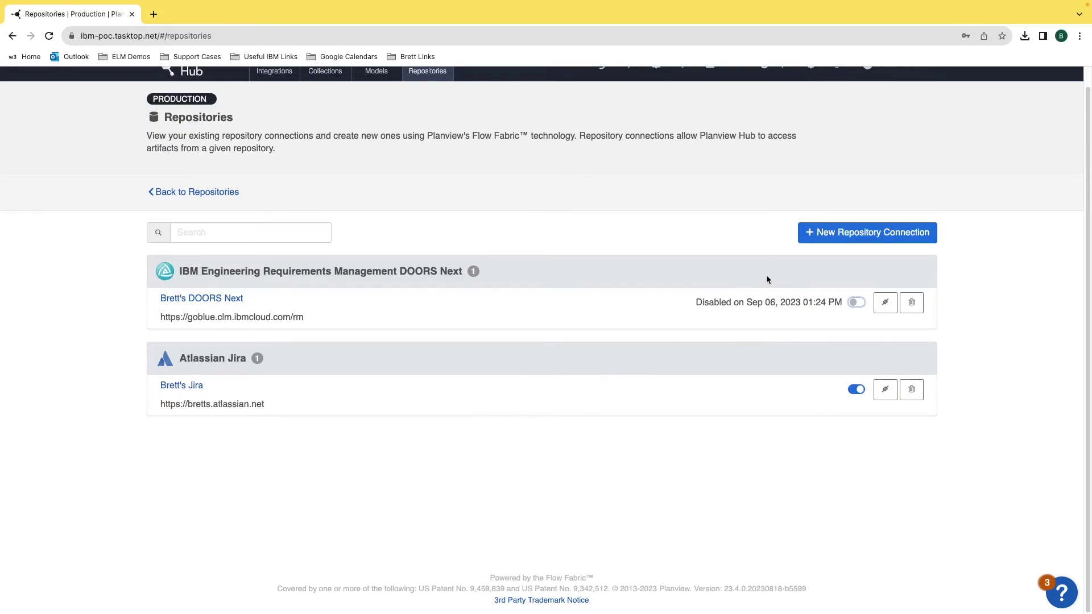
left_click(854, 303)
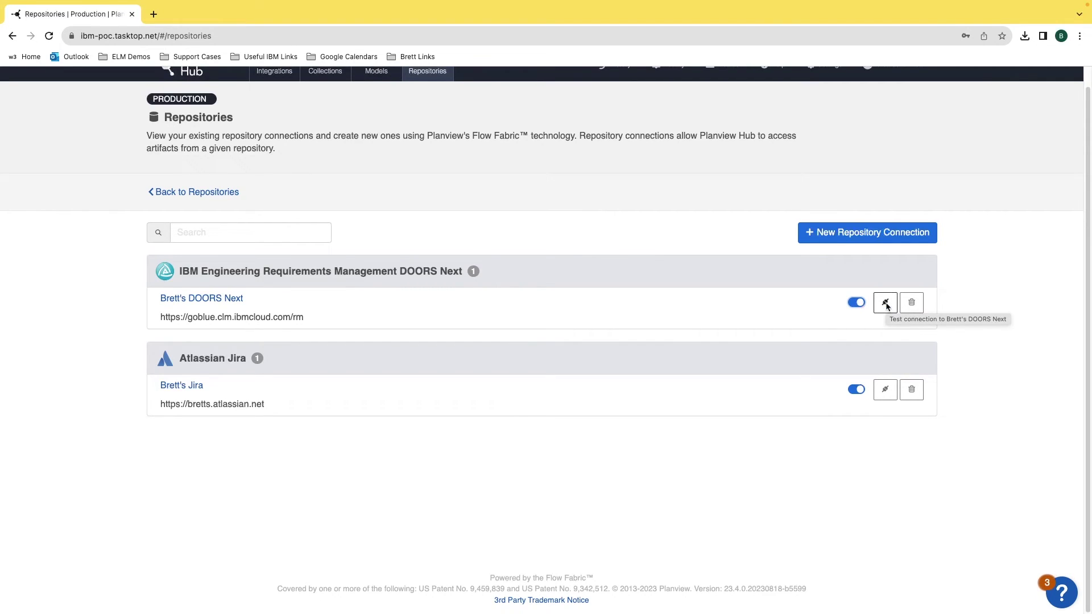
left_click(885, 304)
left_click(915, 307)
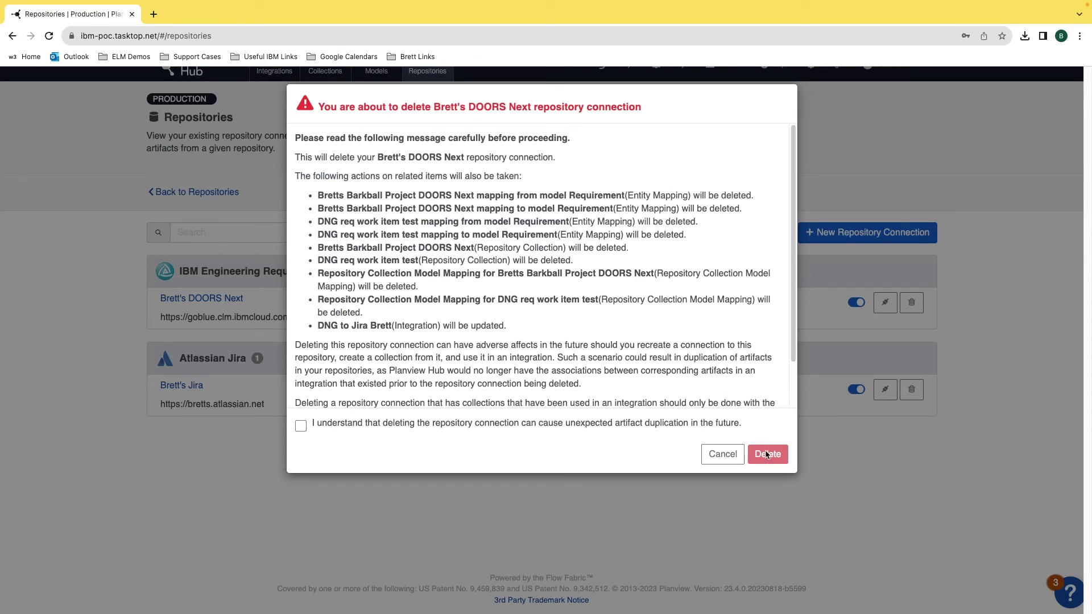
left_click(726, 450)
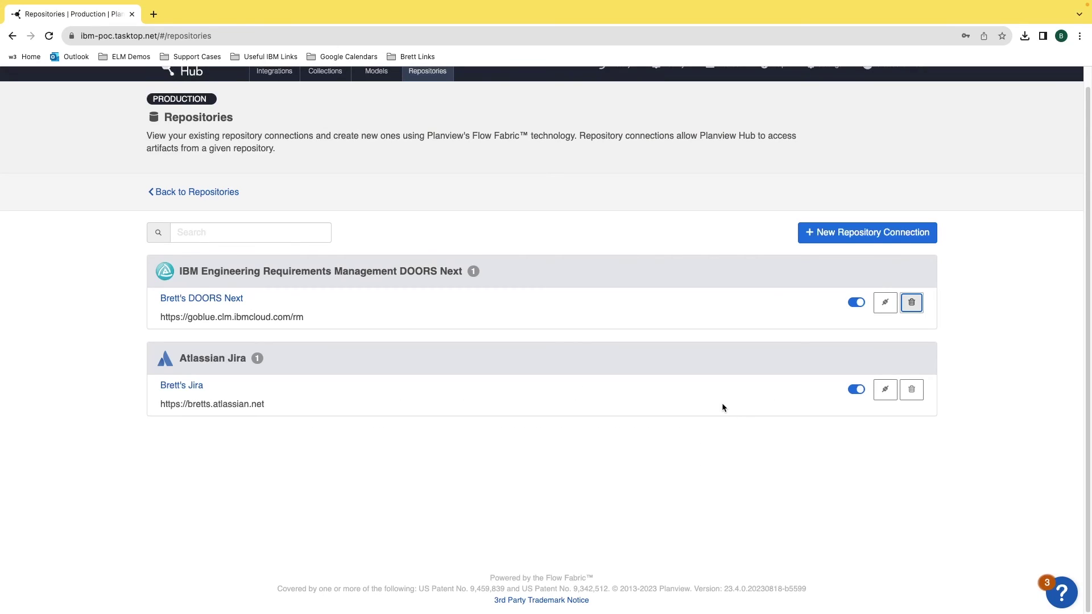